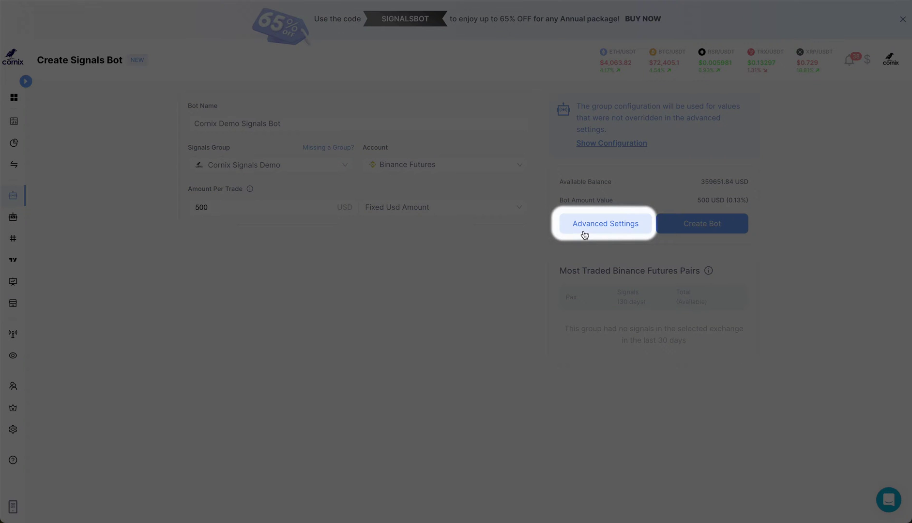
click(584, 234)
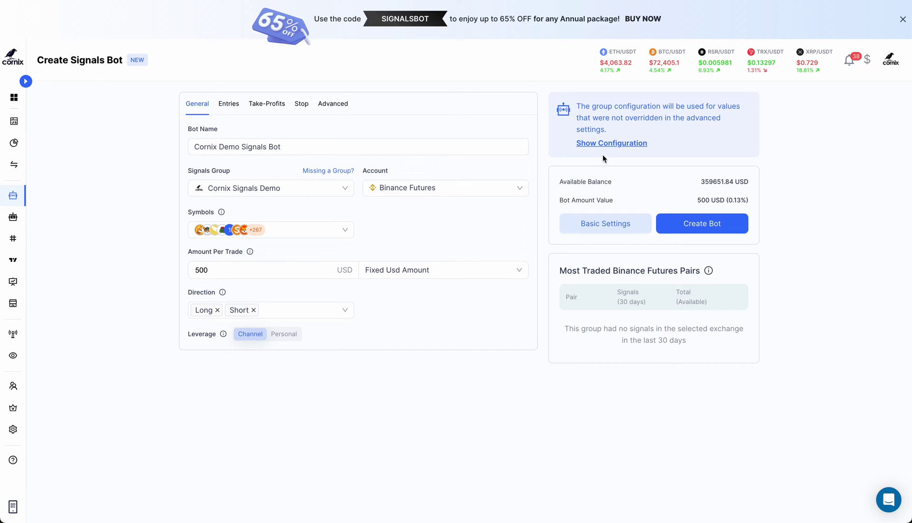
click(611, 145)
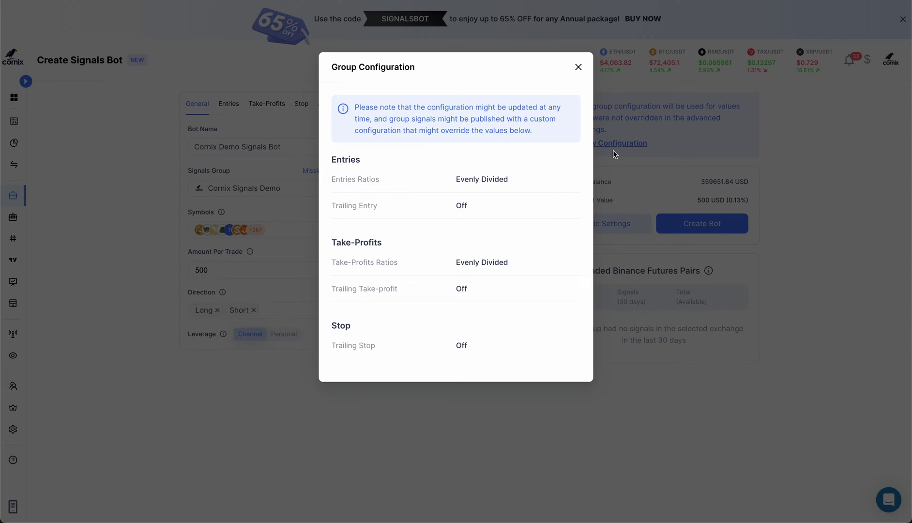
click(613, 151)
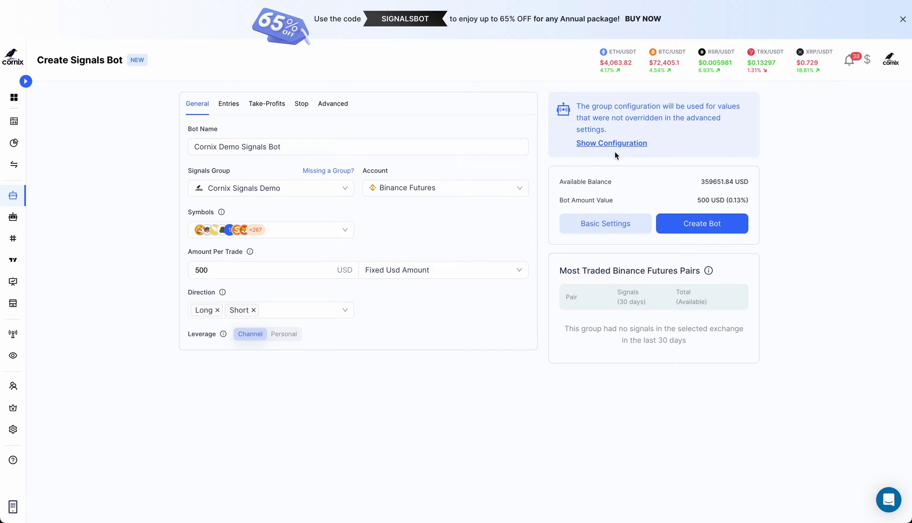
In the Entries settings, try a personal 0.5% Leveraged Trailing, then set it to Off
click(235, 109)
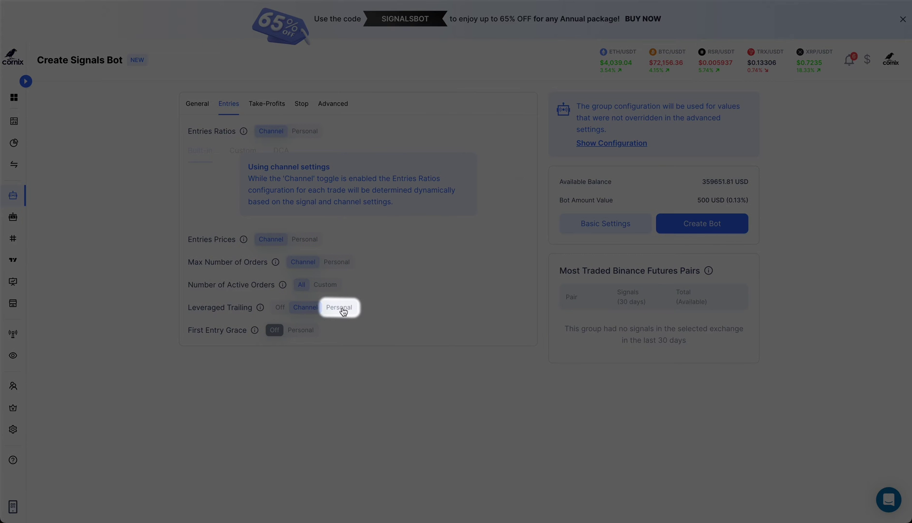
click(340, 308)
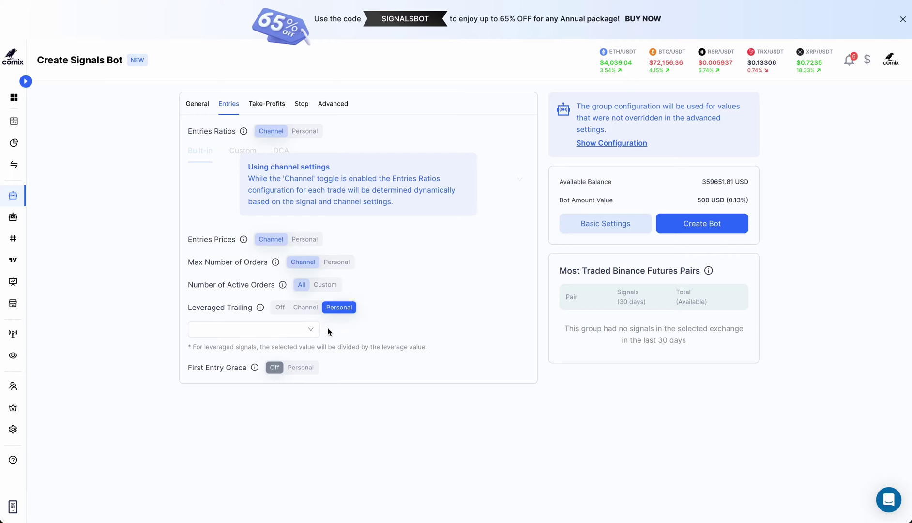
click(310, 329)
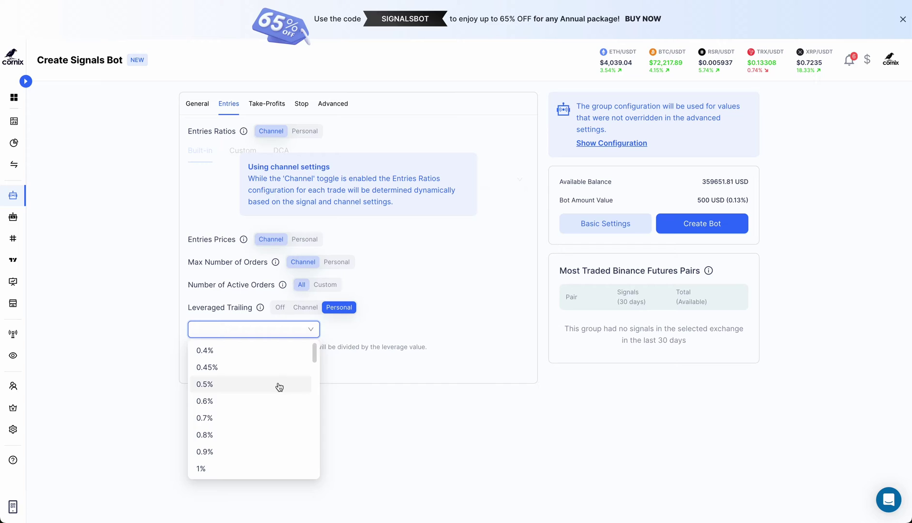
click(278, 385)
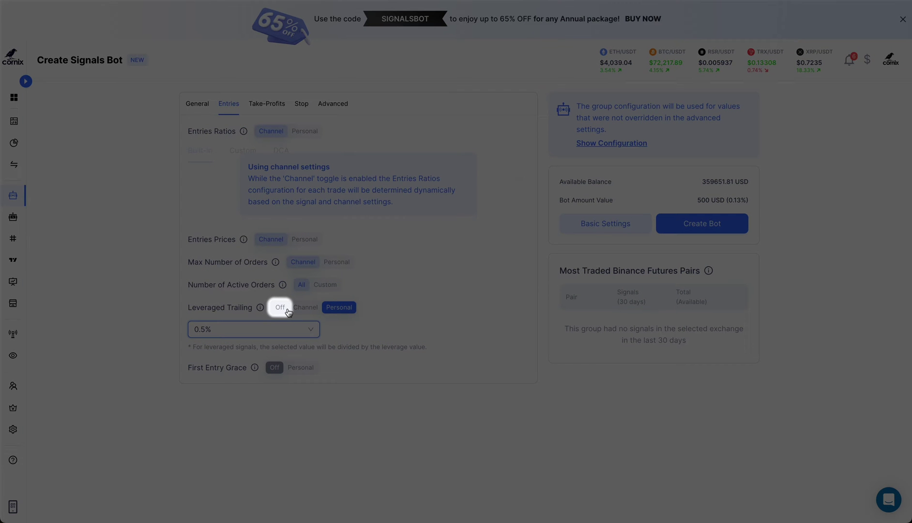
click(280, 308)
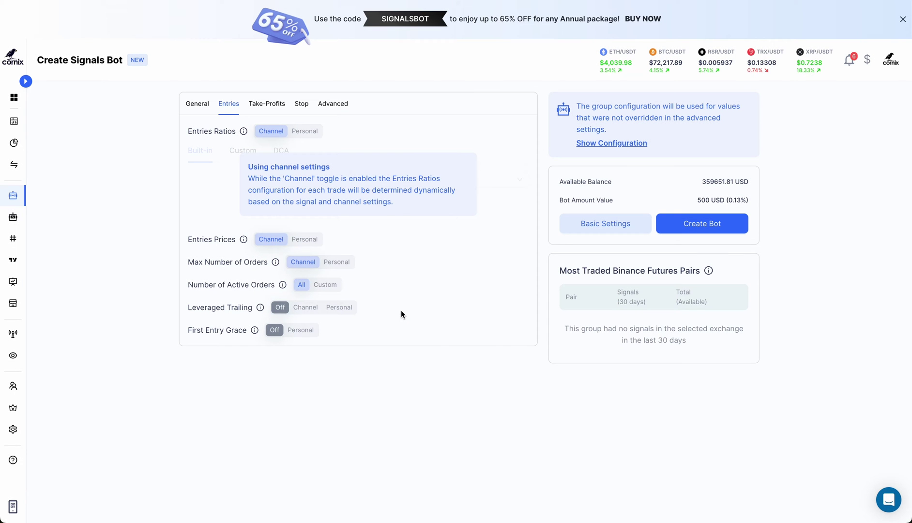
Revert Leveraged Trailing to Channel and limit the bot's symbols to 1000BONK/USDT and 1000FLOKI/USDT
click(310, 306)
click(197, 105)
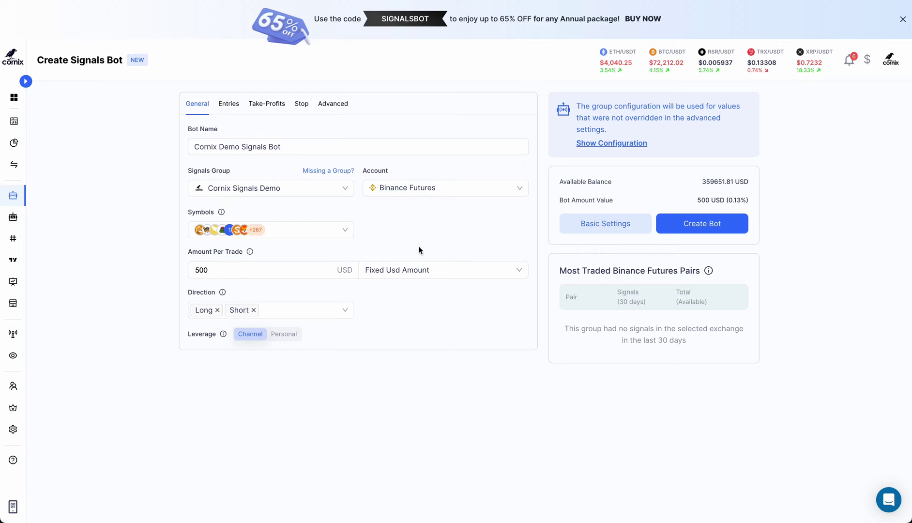
click(311, 227)
click(238, 259)
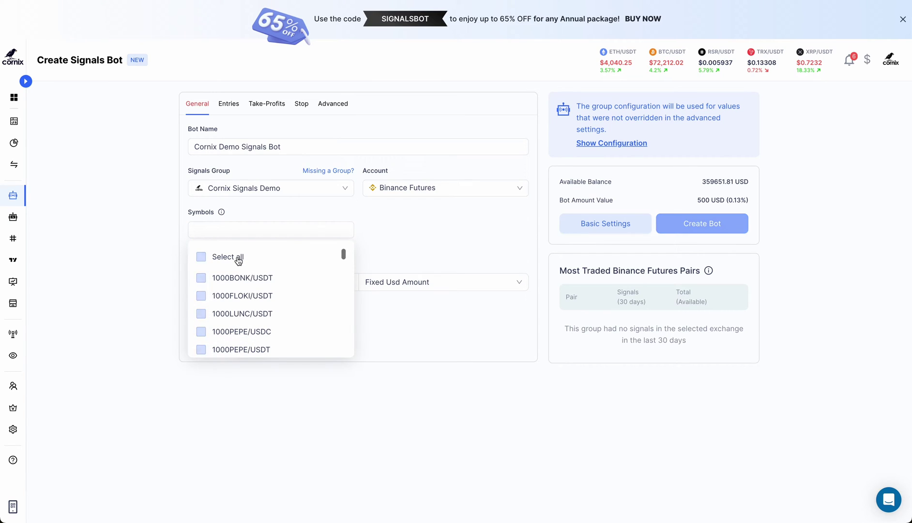
click(232, 279)
click(233, 296)
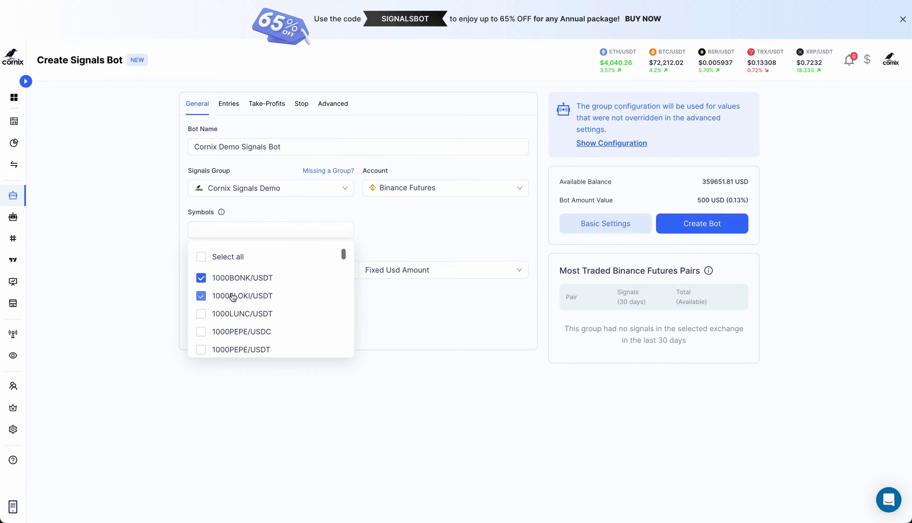
click(403, 234)
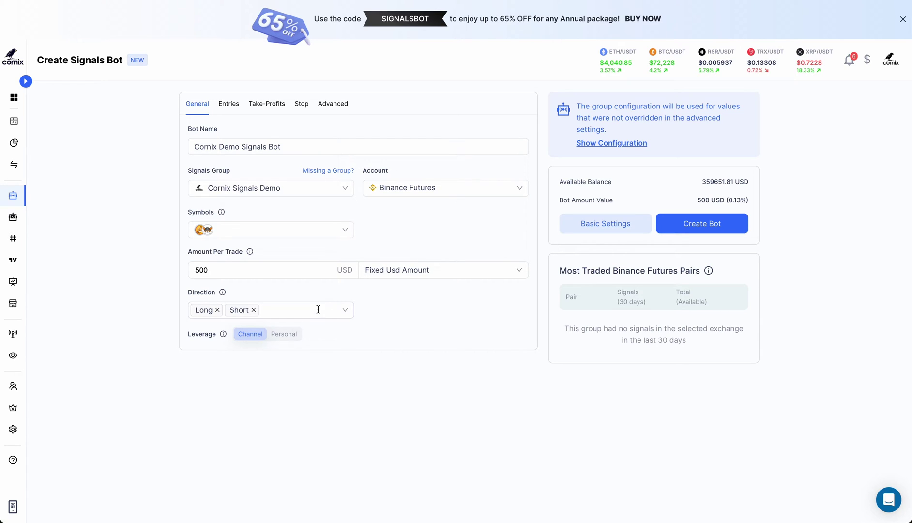
Remove Short from the trade direction so only Long is allowed
click(279, 312)
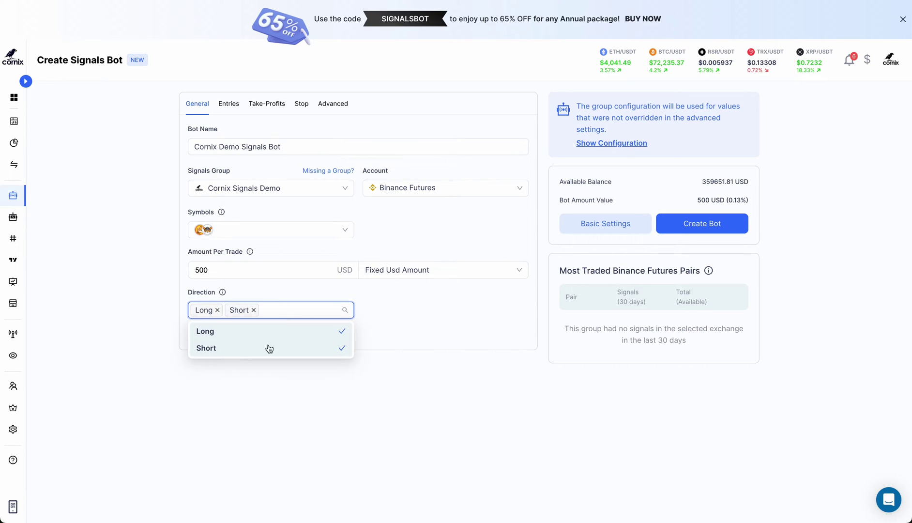
click(266, 347)
click(392, 312)
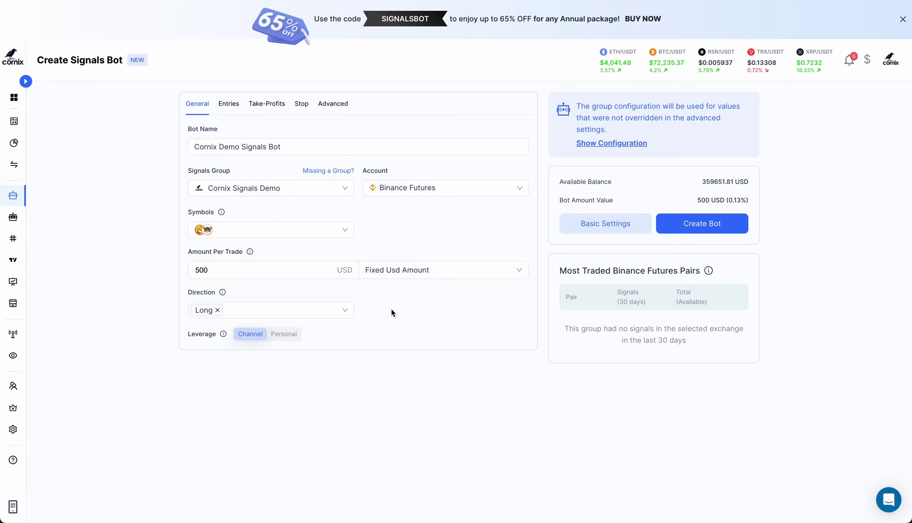
Give all symbols a Personal leverage of up to 20x and confirm
click(285, 335)
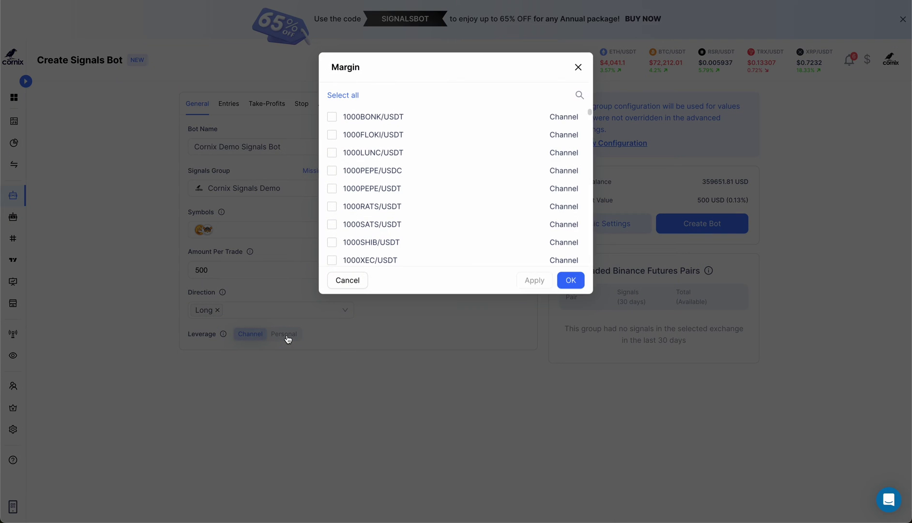
click(357, 95)
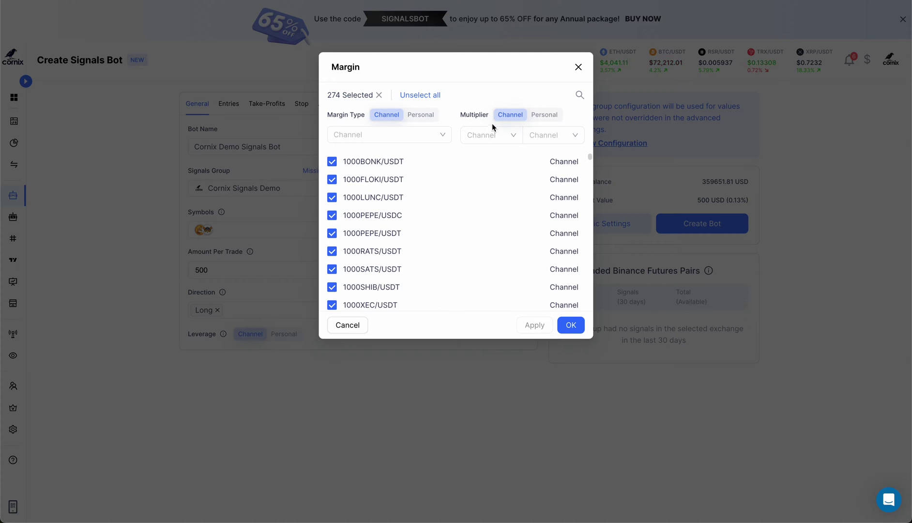
click(508, 138)
click(497, 178)
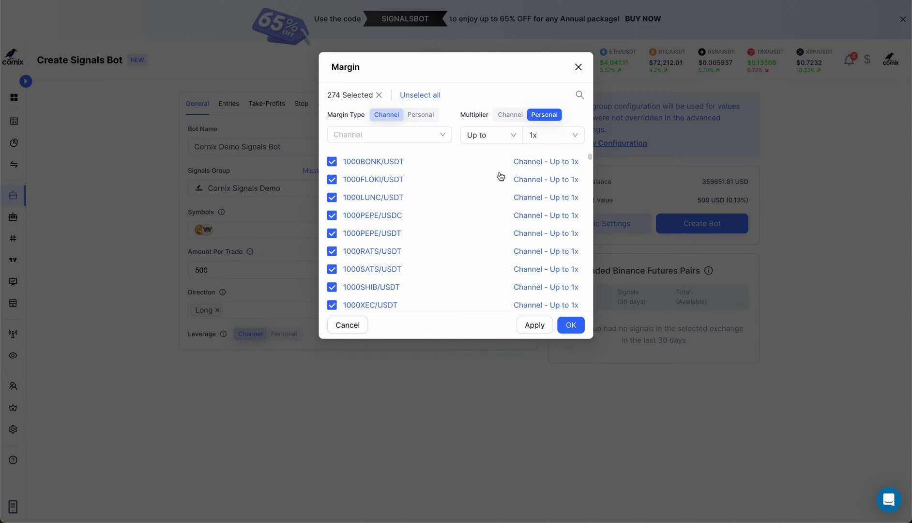
click(559, 135)
scroll(548, 235, down, 5)
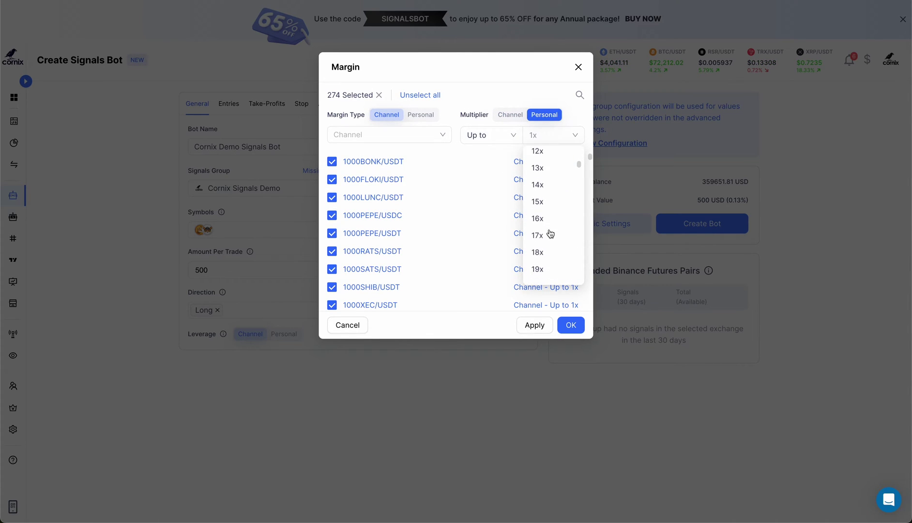
click(554, 224)
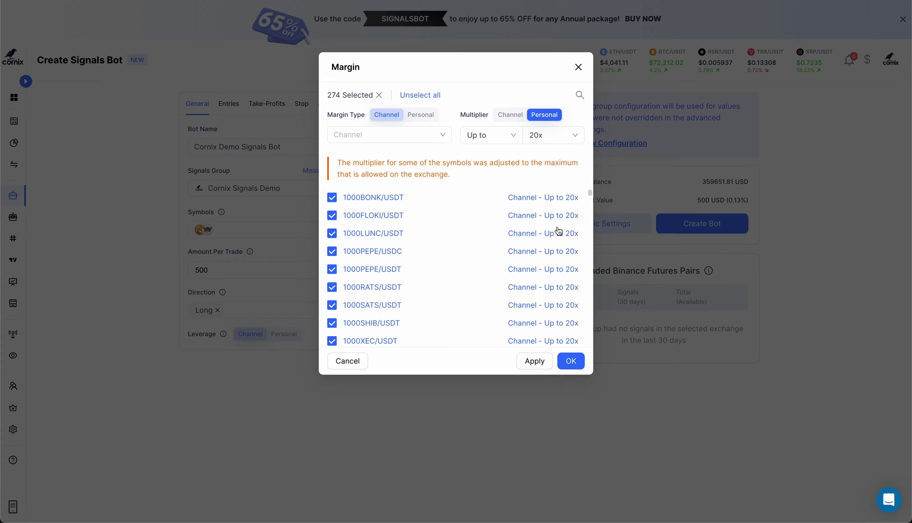
click(571, 361)
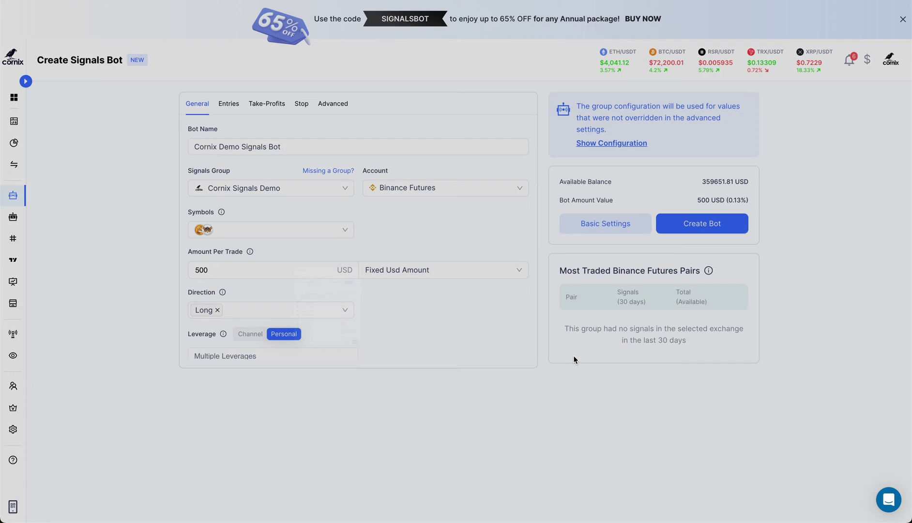
Use personal Decreasing Exponential entry ratios, after briefly entering custom targets of 30 and 20
click(228, 104)
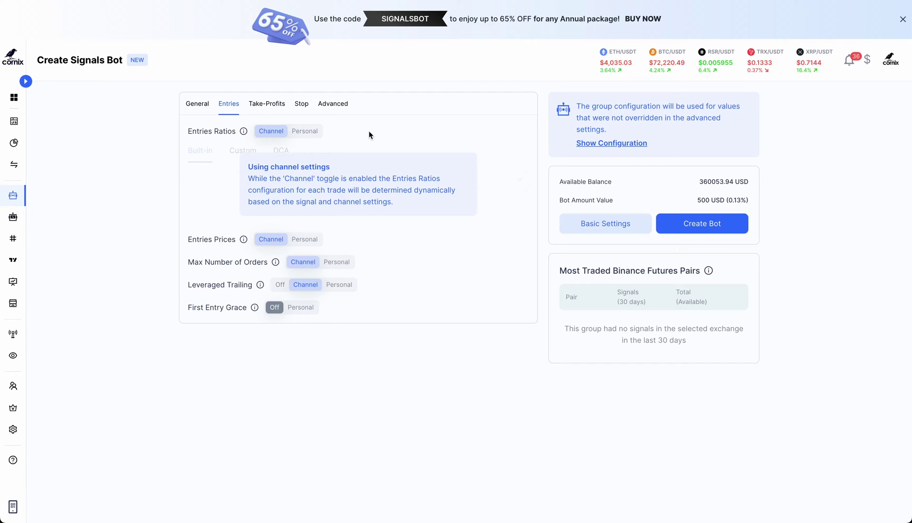
click(314, 138)
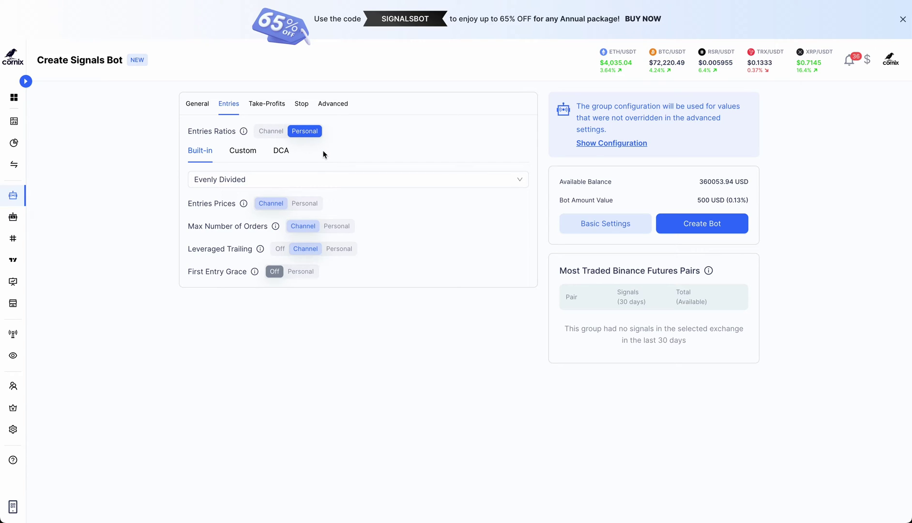
click(315, 180)
click(308, 218)
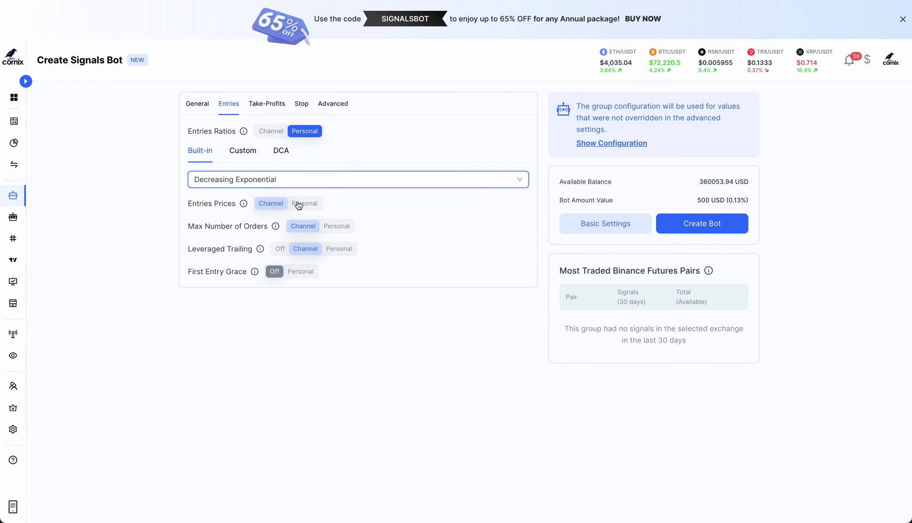
click(253, 152)
double_click(365, 223)
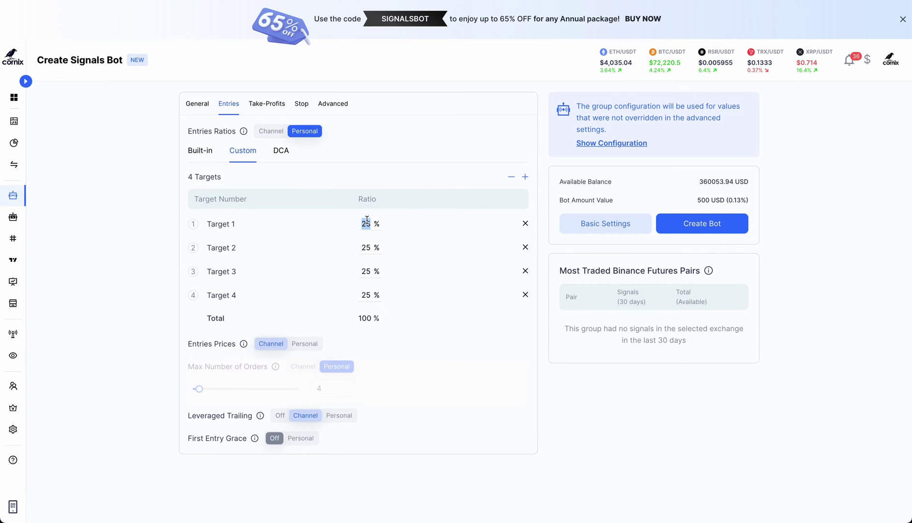
text(30)
key(Tab)
text(20)
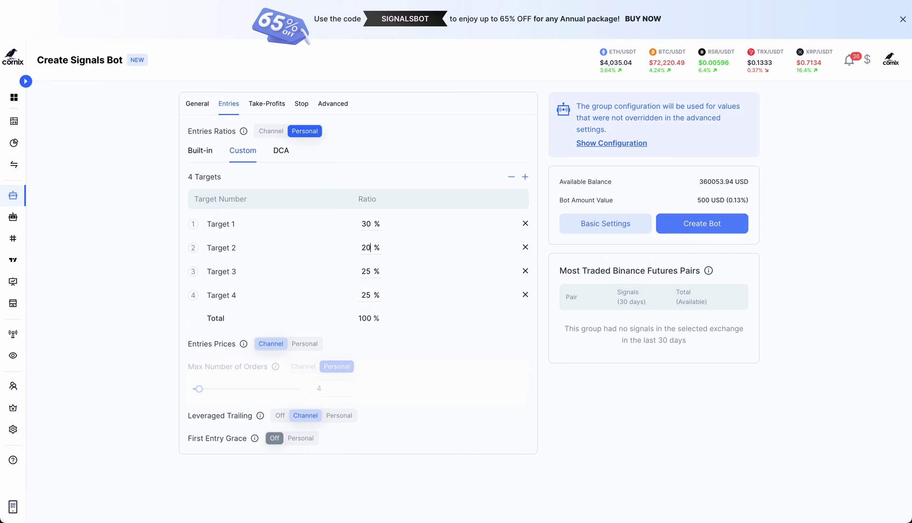
click(199, 150)
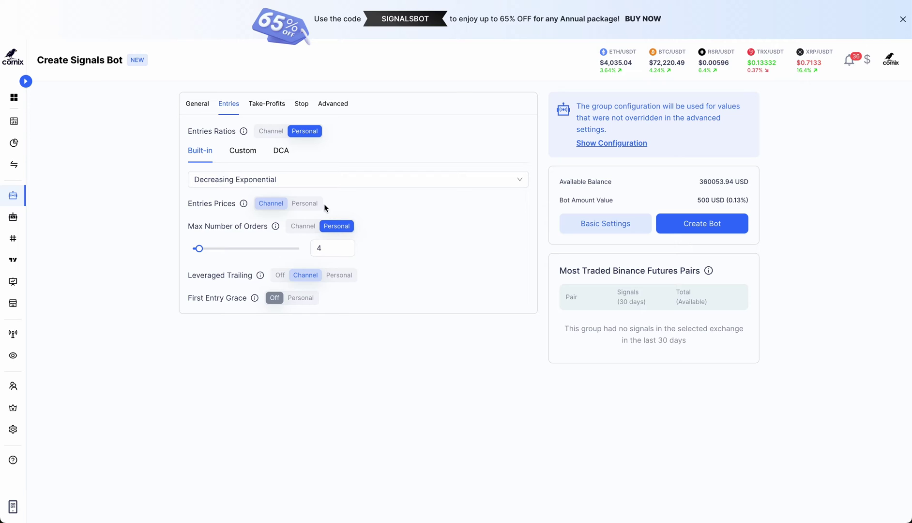
Set personal entry prices with a 1.1% price difference and a 1.2 price scale
click(315, 205)
click(331, 239)
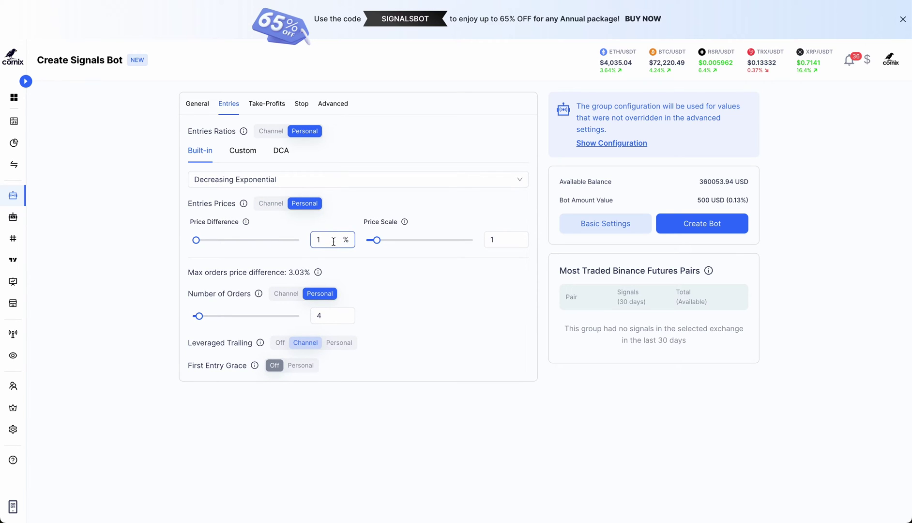
text(.1)
key(Tab)
text(1.2)
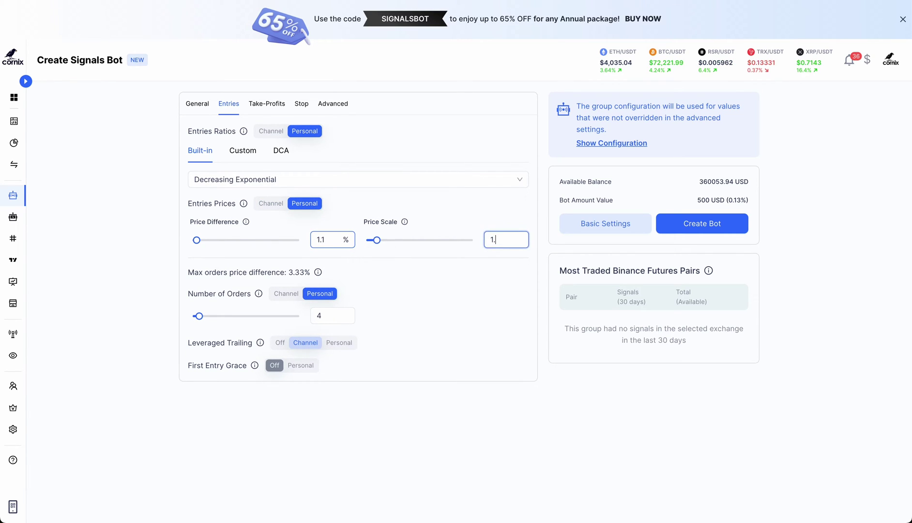
click(356, 204)
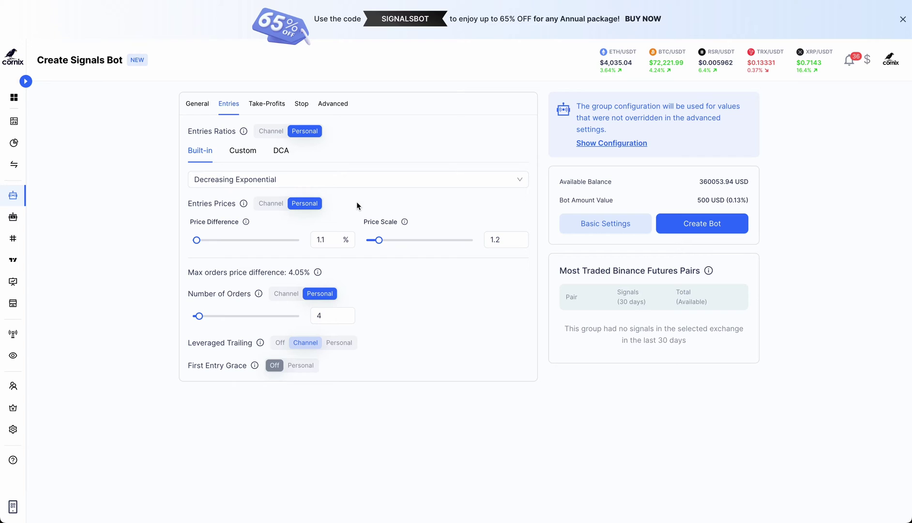
Change the number of entry orders from 4 to 10
click(333, 313)
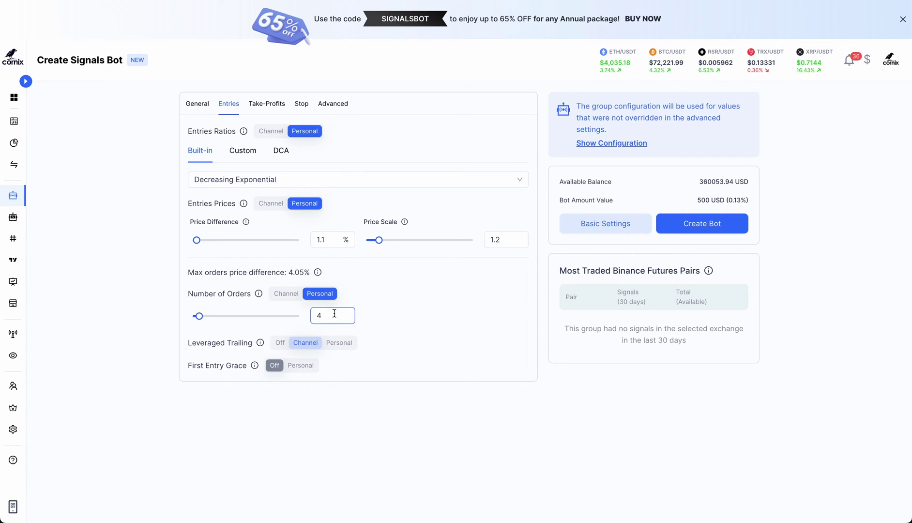
double_click(334, 313)
text(10)
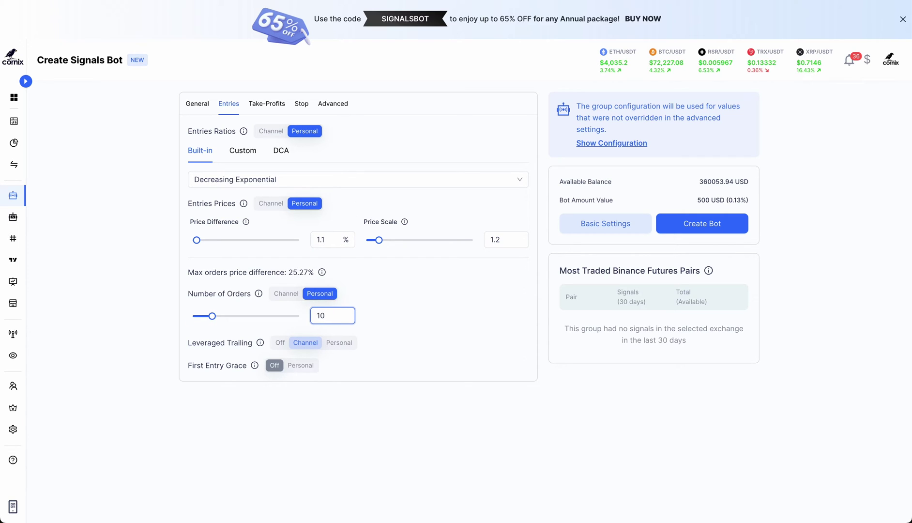
click(382, 311)
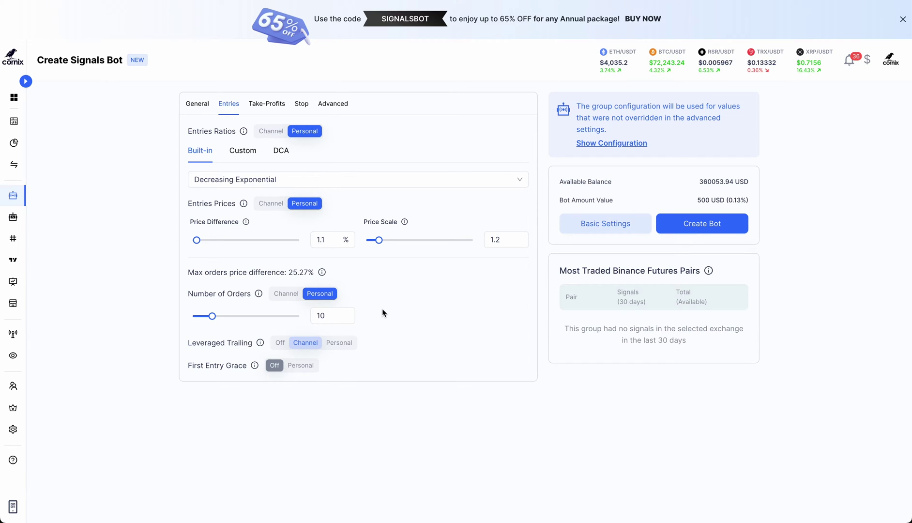
Set personal Leveraged Trailing to 0.5% and personal First Entry Grace to 0.3%
click(344, 349)
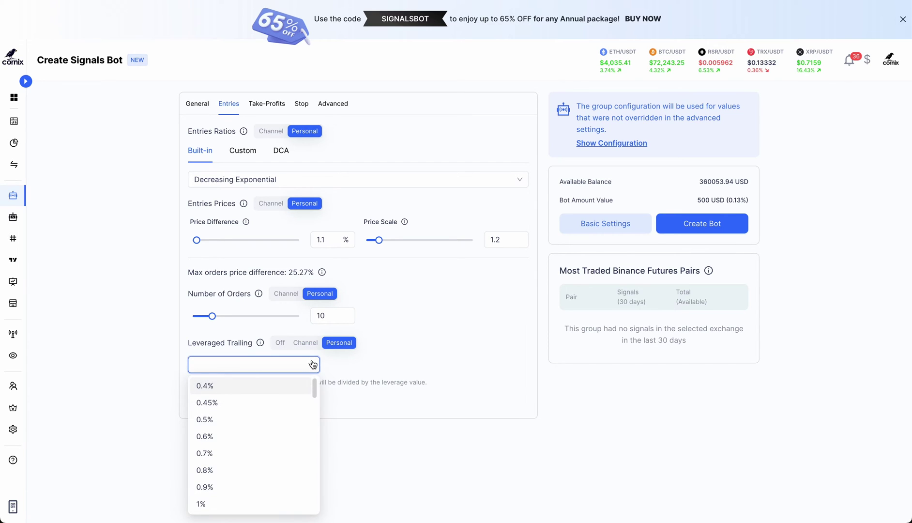
click(272, 419)
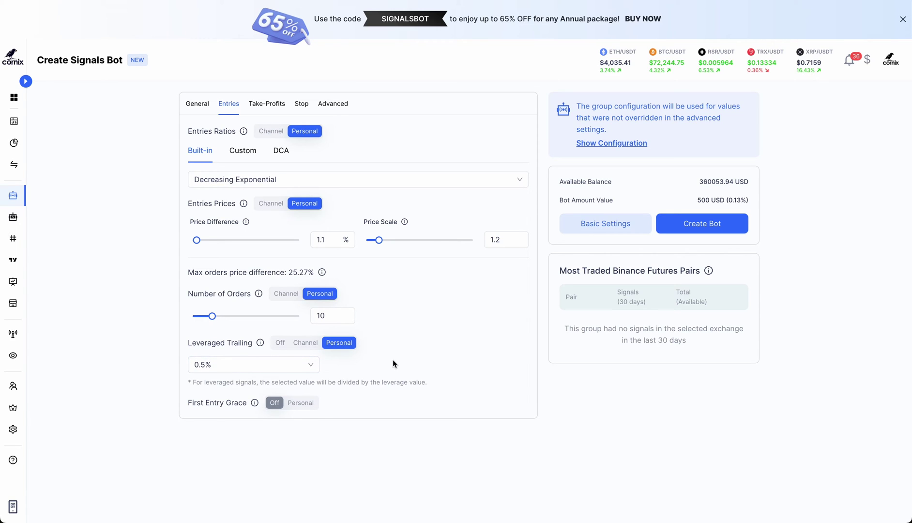
click(313, 408)
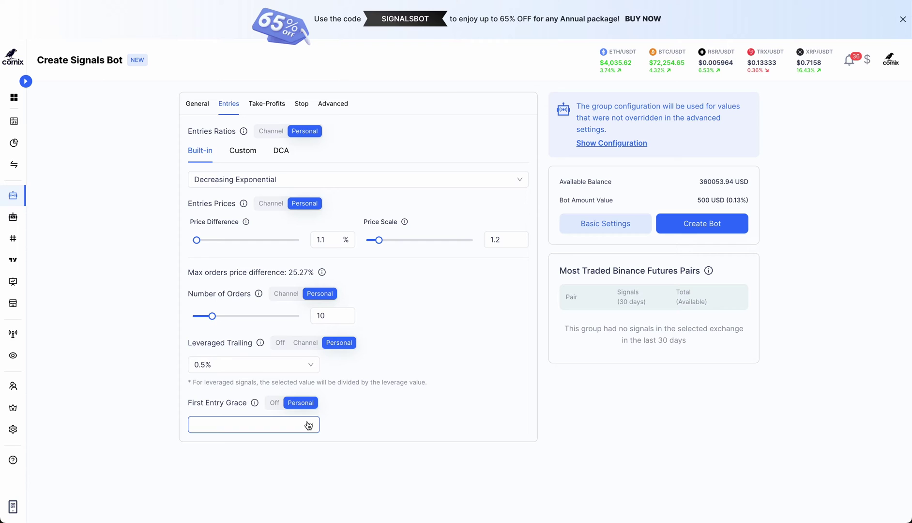
click(308, 424)
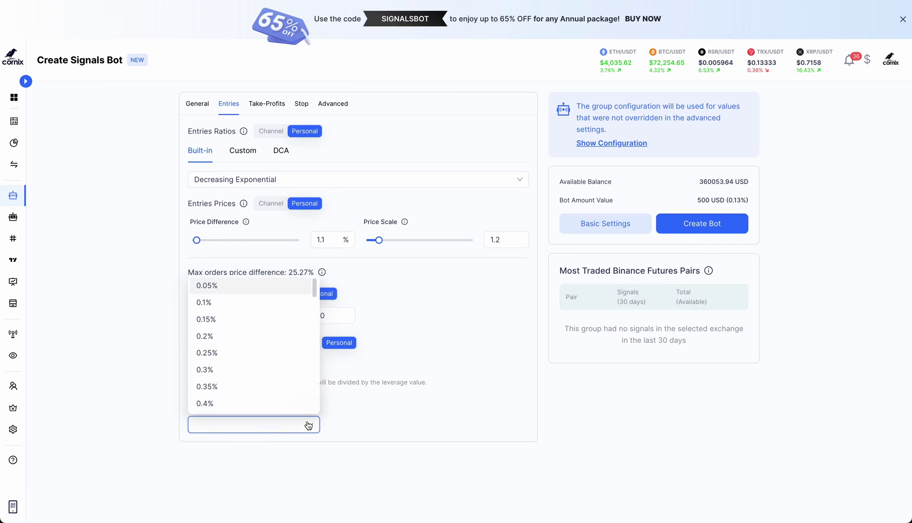
click(291, 370)
click(383, 403)
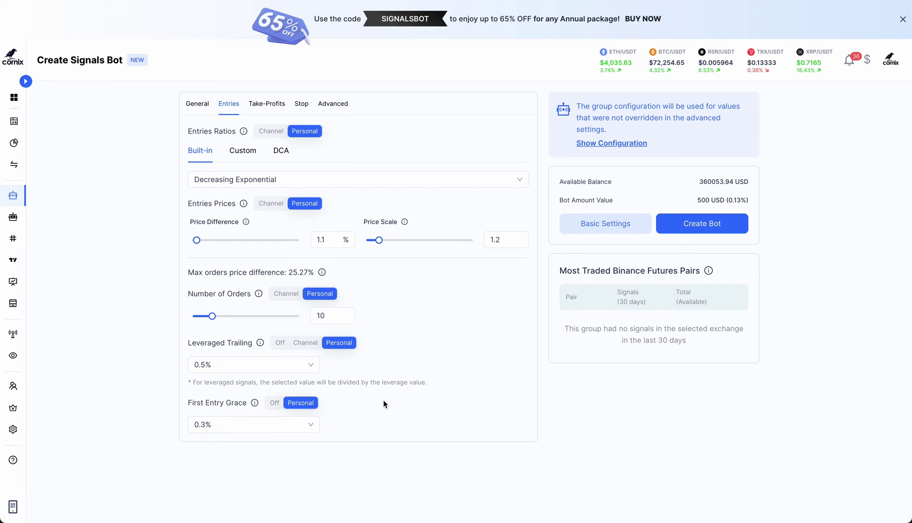
Give Take-Profits a personal 3% first take-profit distance and switch Moving Take-Profits on
click(273, 106)
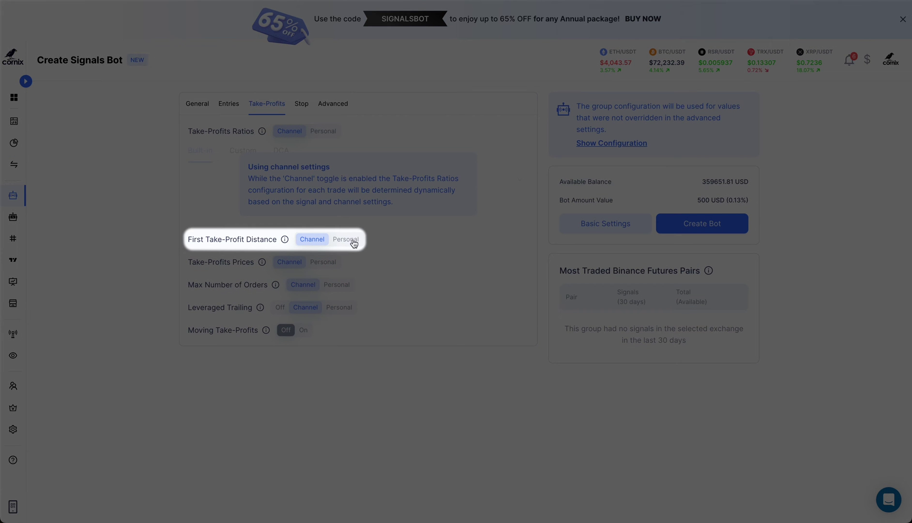
click(352, 241)
double_click(330, 257)
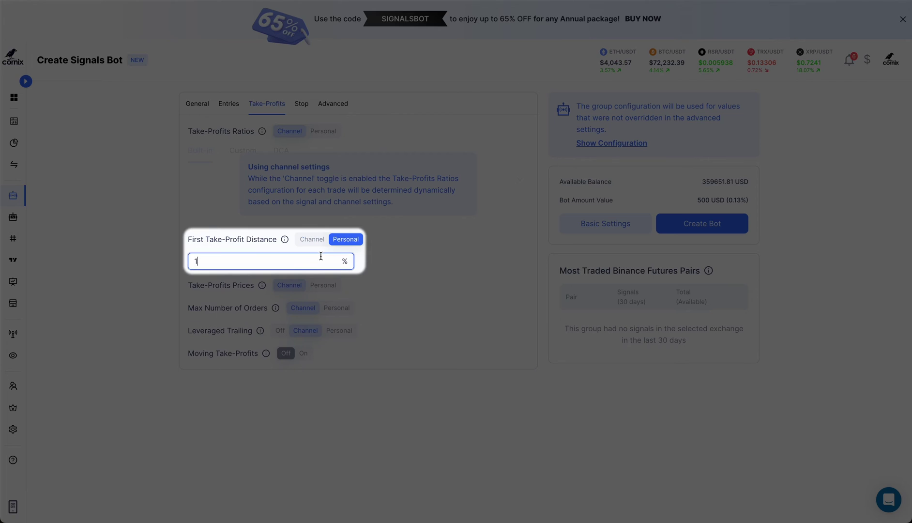
text(3)
click(391, 261)
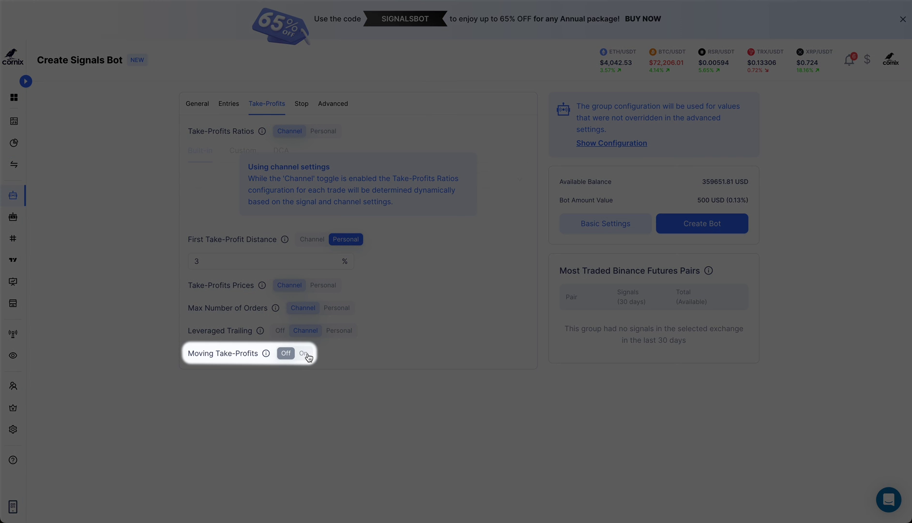
click(304, 353)
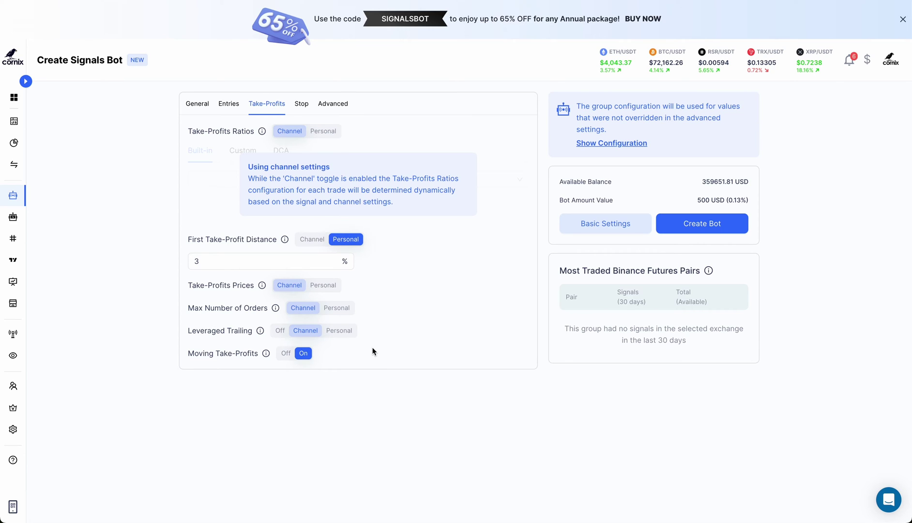
Make the stop-loss personal, based on First Entry, with a 4-minute timeout
click(307, 108)
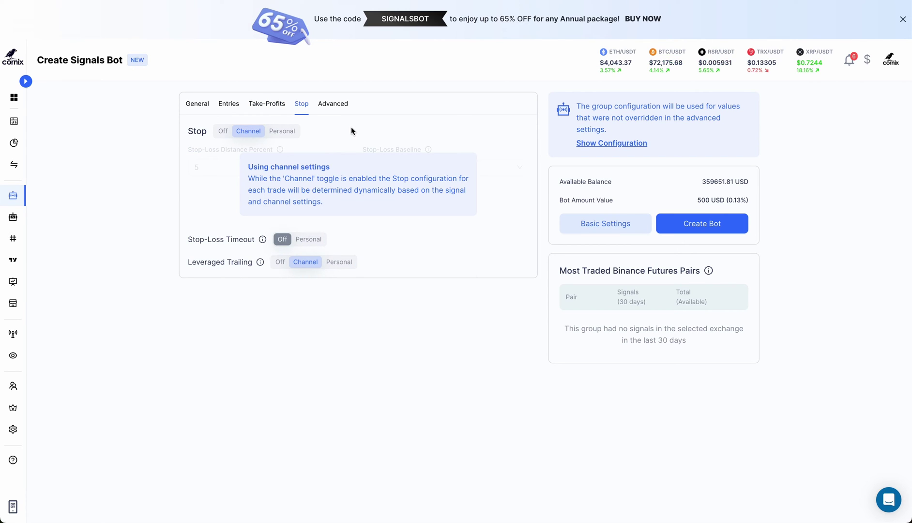
click(292, 132)
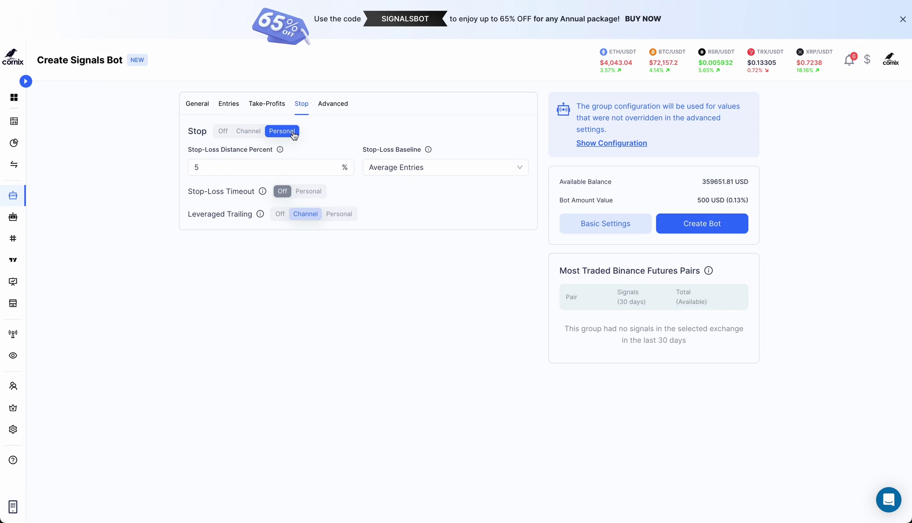
click(398, 167)
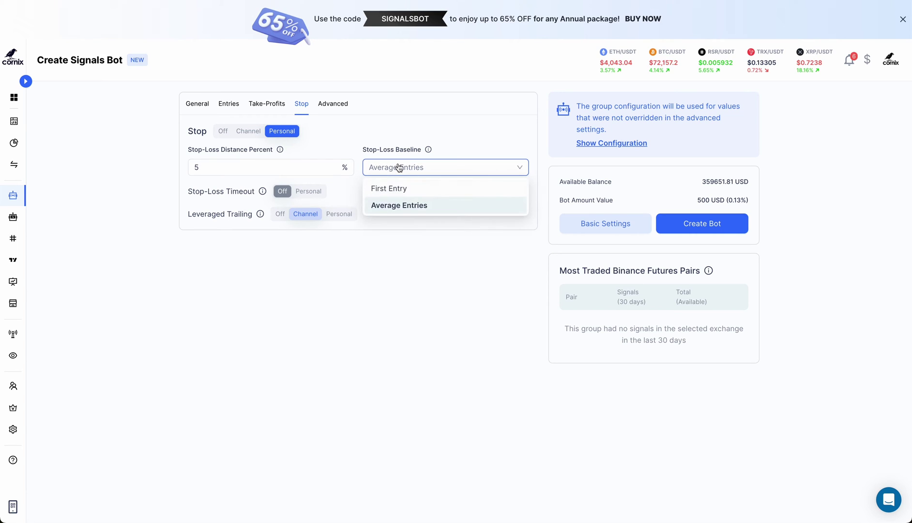
click(426, 194)
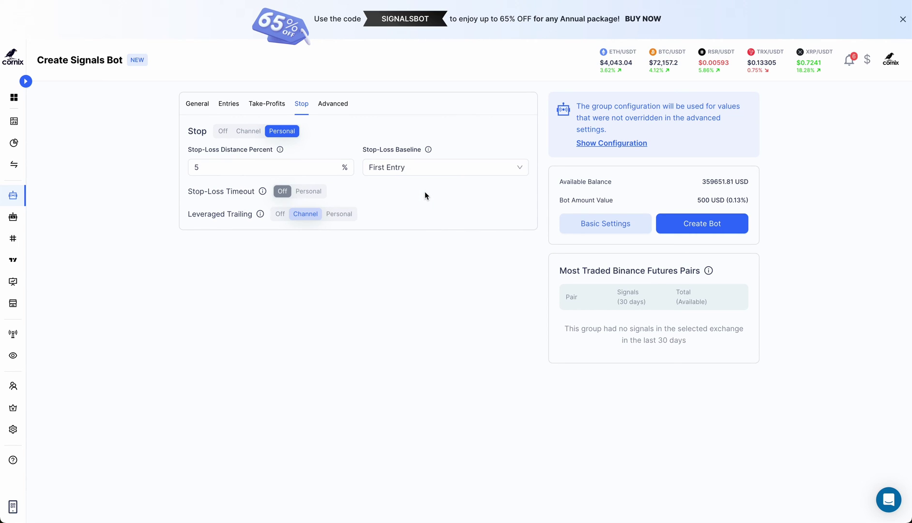
click(320, 192)
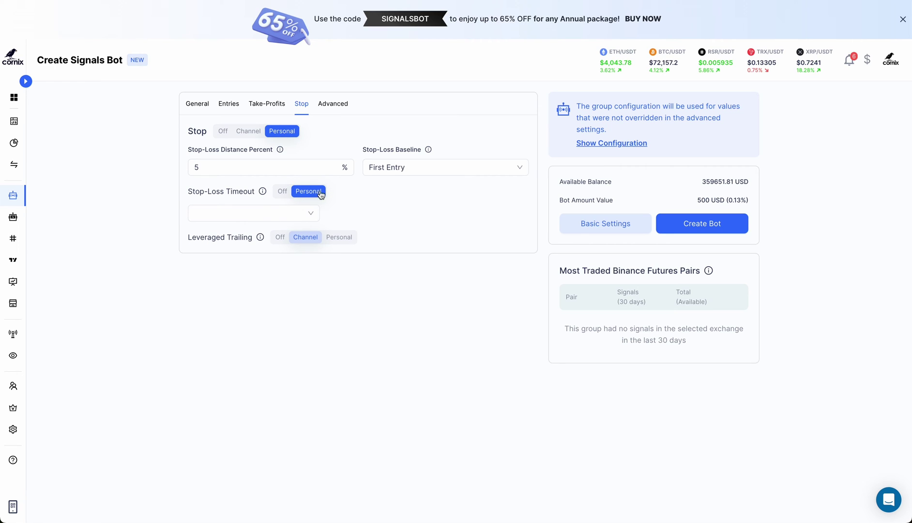
click(305, 214)
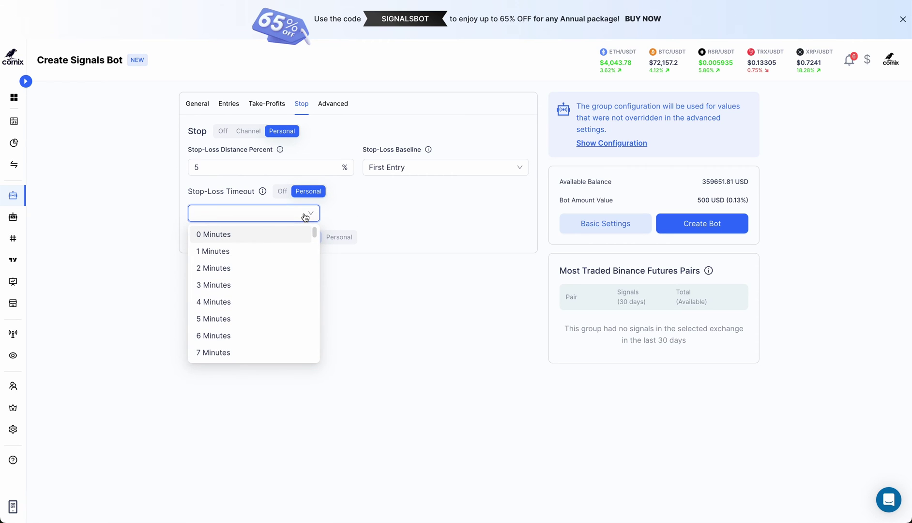
click(280, 302)
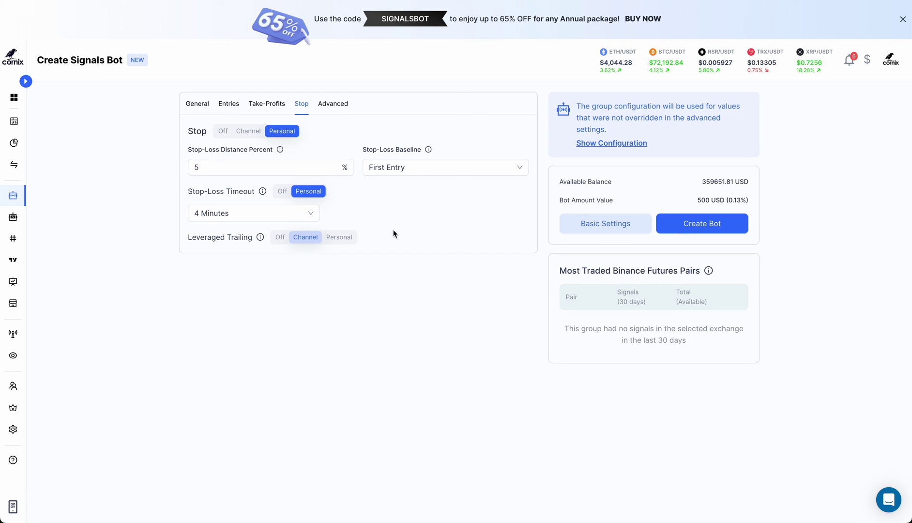
Set the stop's leveraged trailing to personal Moving Target
click(351, 241)
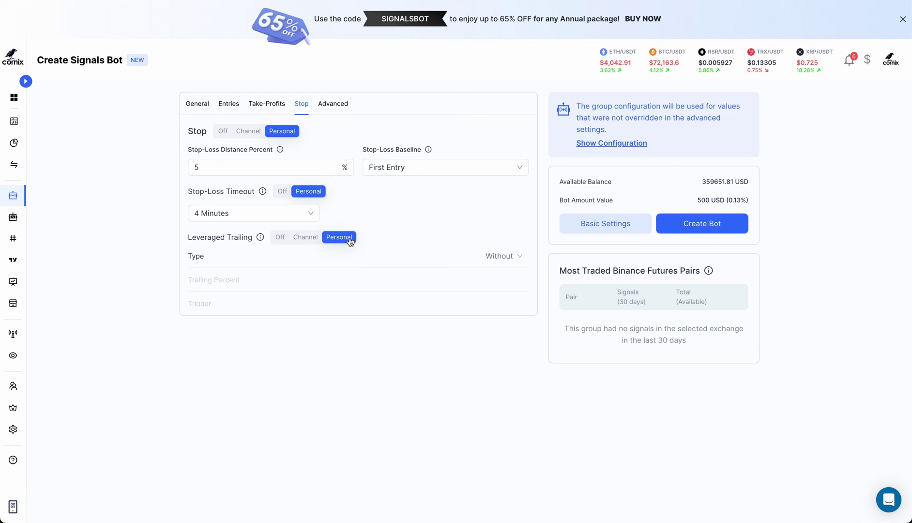
click(487, 259)
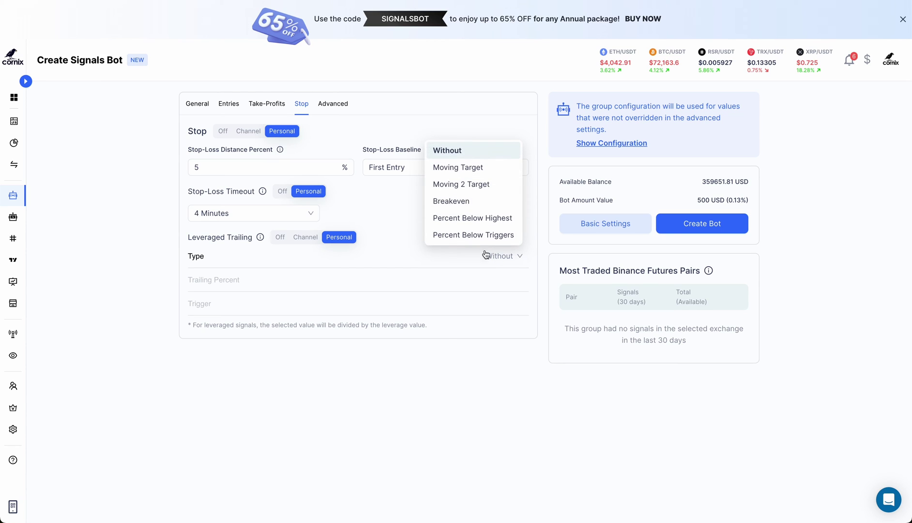
click(472, 170)
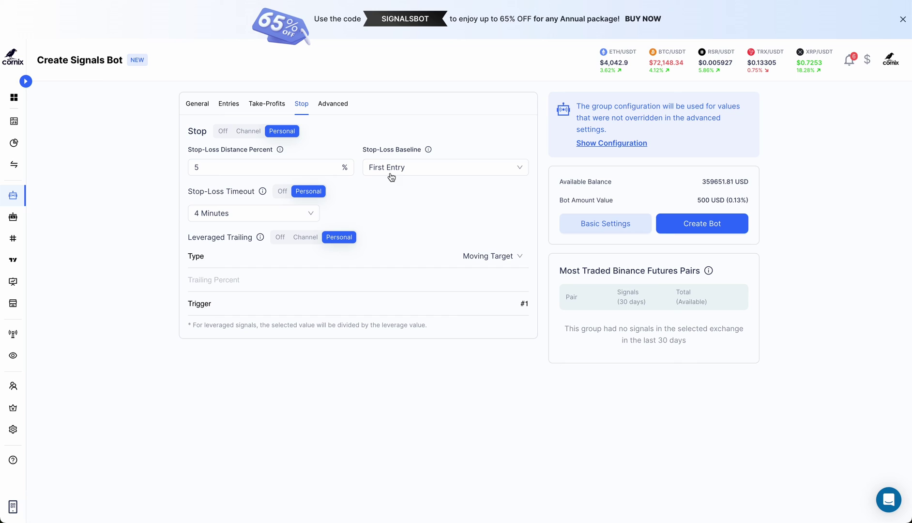
Turn Close Trade On TP Before Entry on and use a Limit stop type with 2% price reduction
click(343, 106)
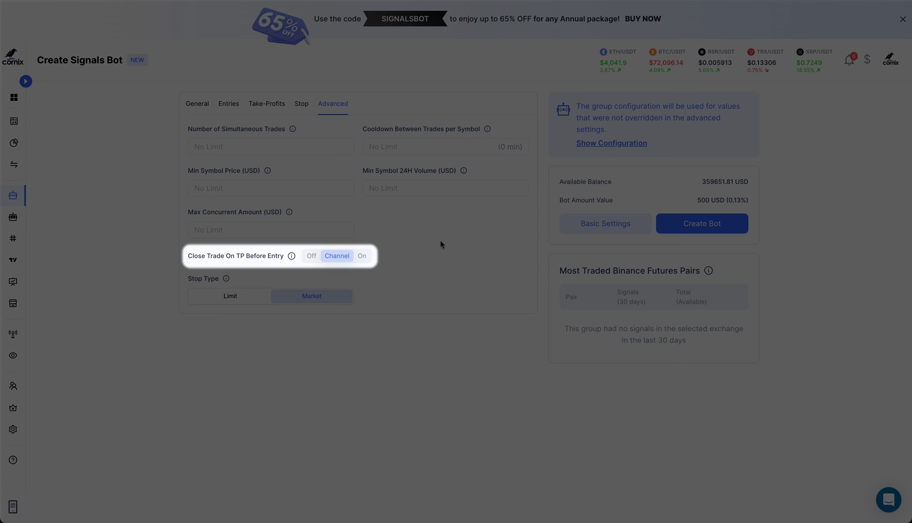
click(363, 256)
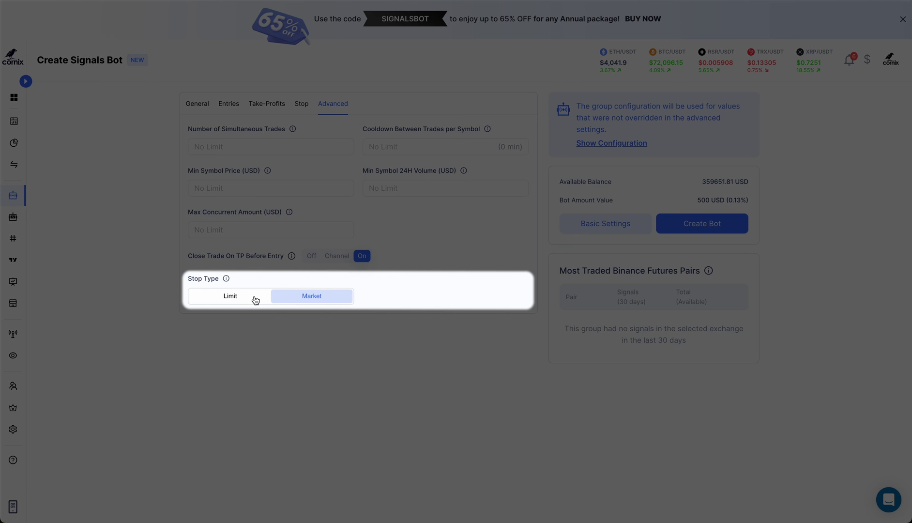
click(253, 297)
click(378, 295)
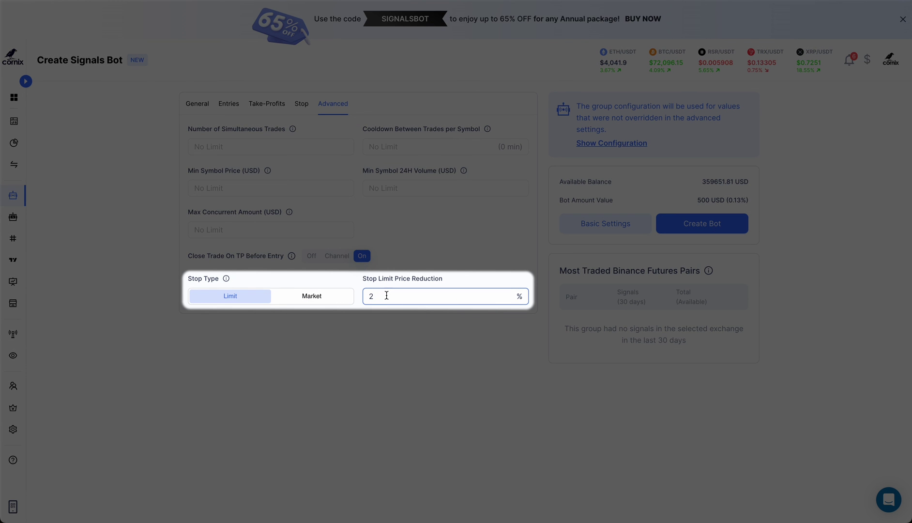
click(387, 318)
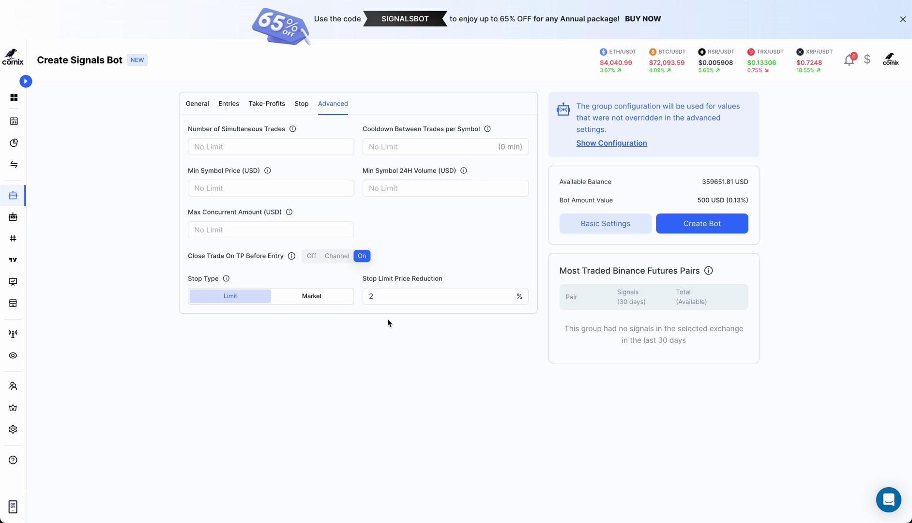